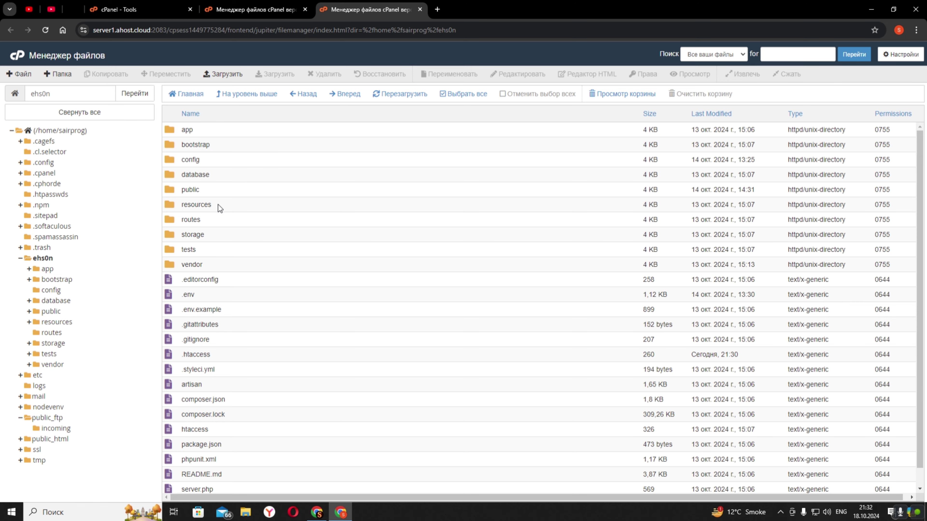
Open app.blade.php from the ehs0n/resources/views/layouts folder in the code editor with utf-8 encoding
double_click(218, 205)
double_click(221, 172)
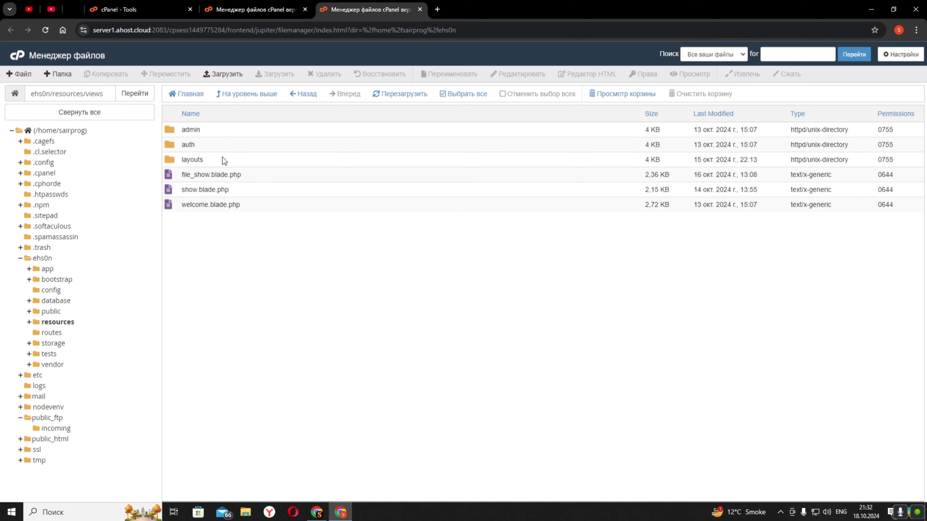
double_click(226, 165)
right_click(222, 134)
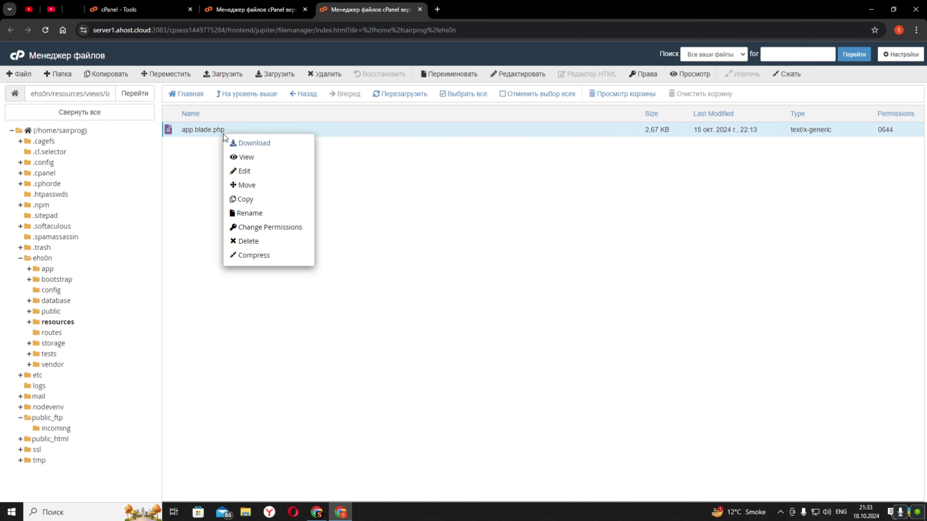
click(247, 174)
click(541, 346)
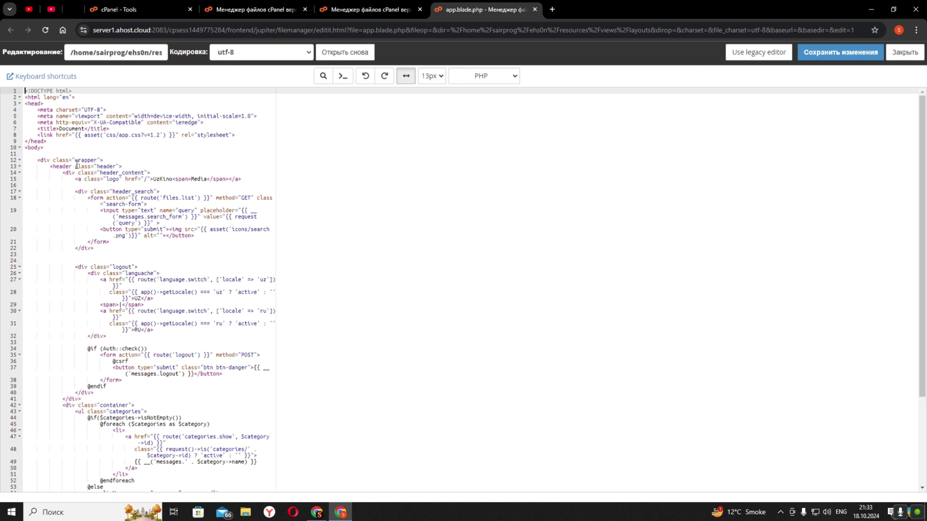
Paste the AdSense script below the stylesheet link in the head of app.blade.php and save the file
click(254, 135)
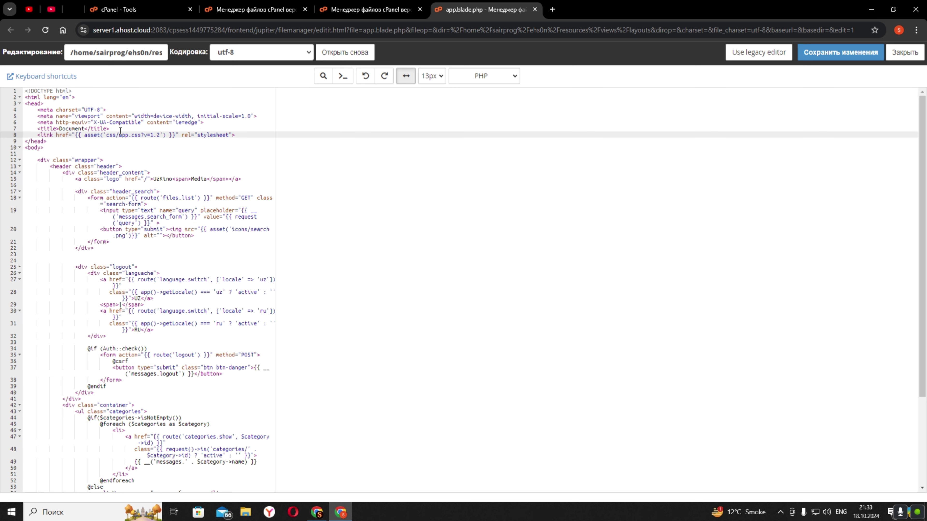
key(Return)
key(Return)
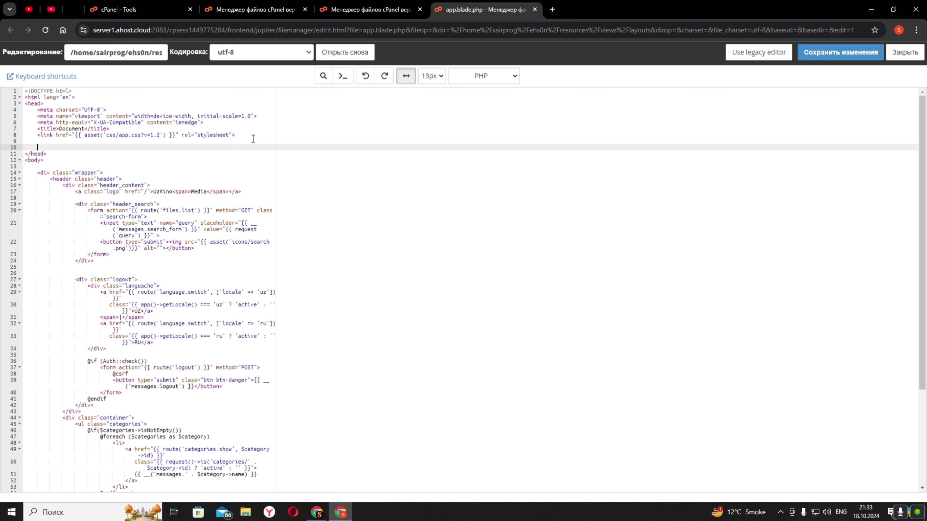
key(ctrl+v)
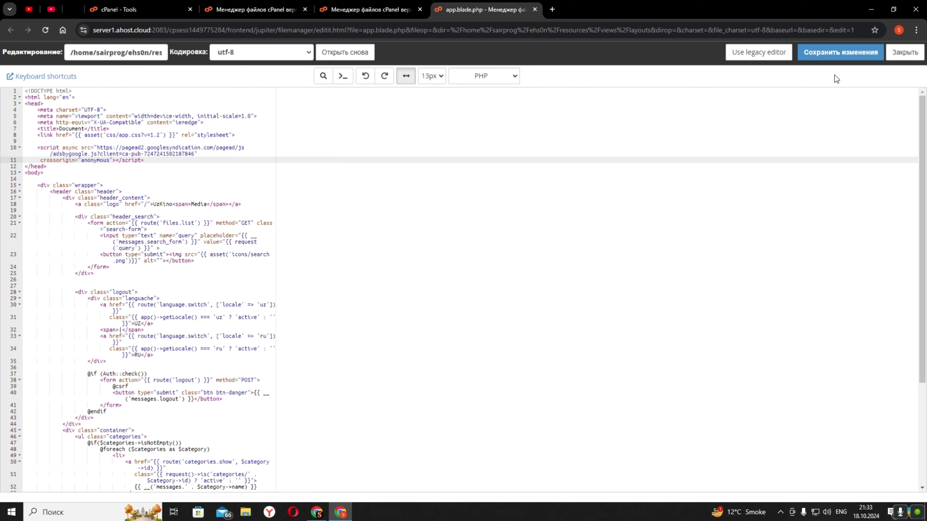
click(839, 54)
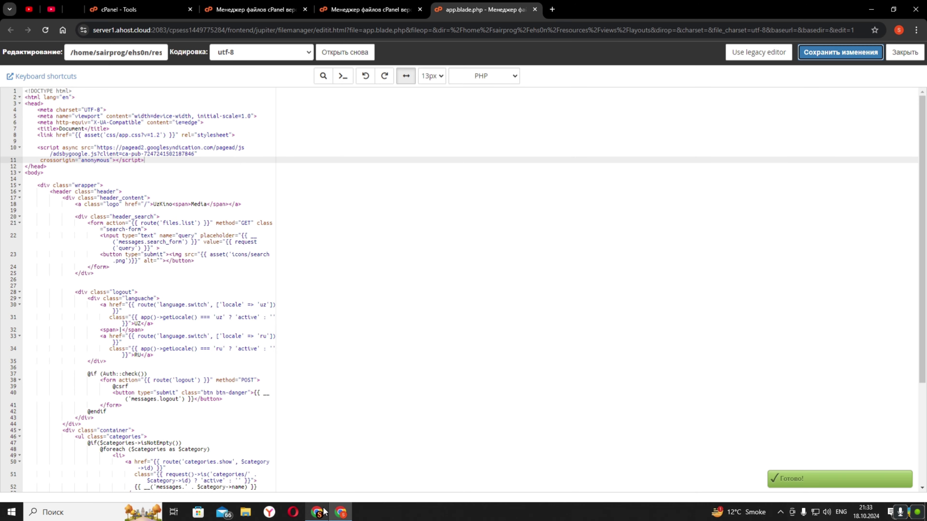
Switch to Google AdSense, mark the code as placed on ehs0n.uz and verify the site's ownership
click(322, 512)
click(378, 368)
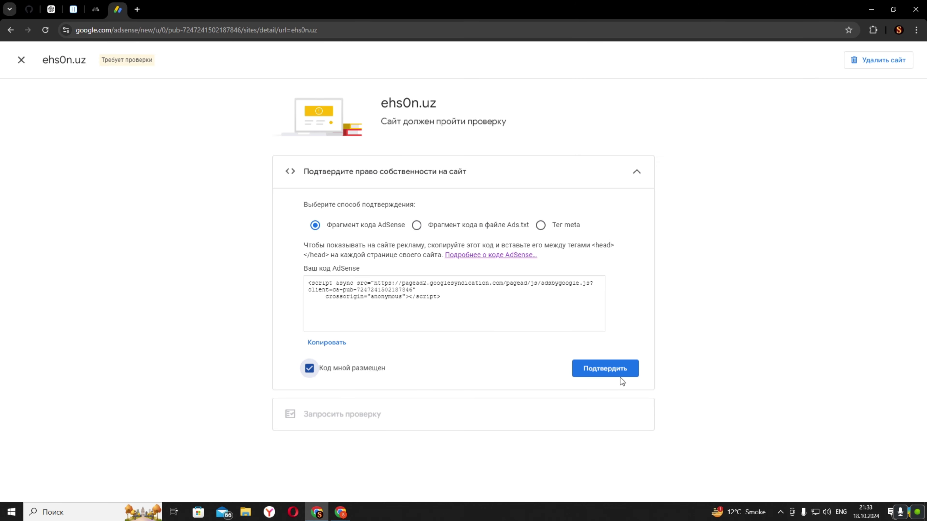
click(605, 370)
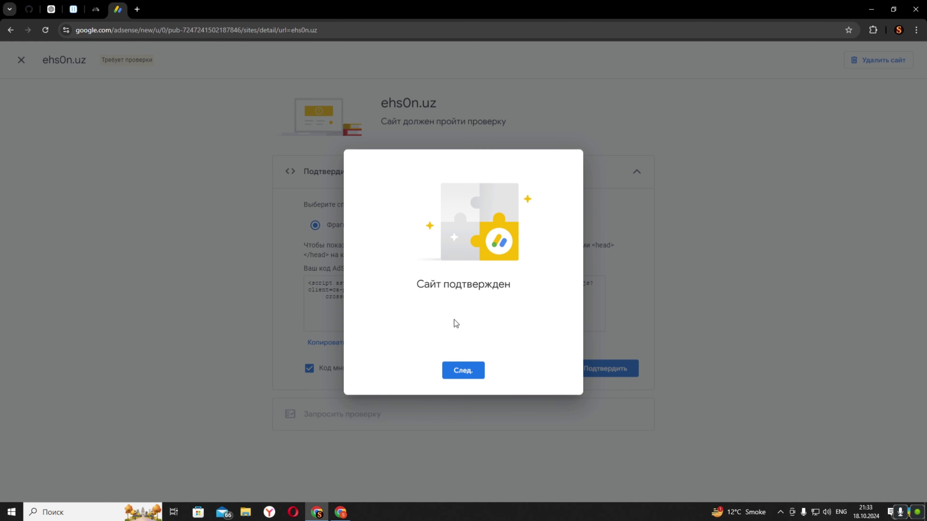
drag(455, 323, 524, 294)
click(462, 373)
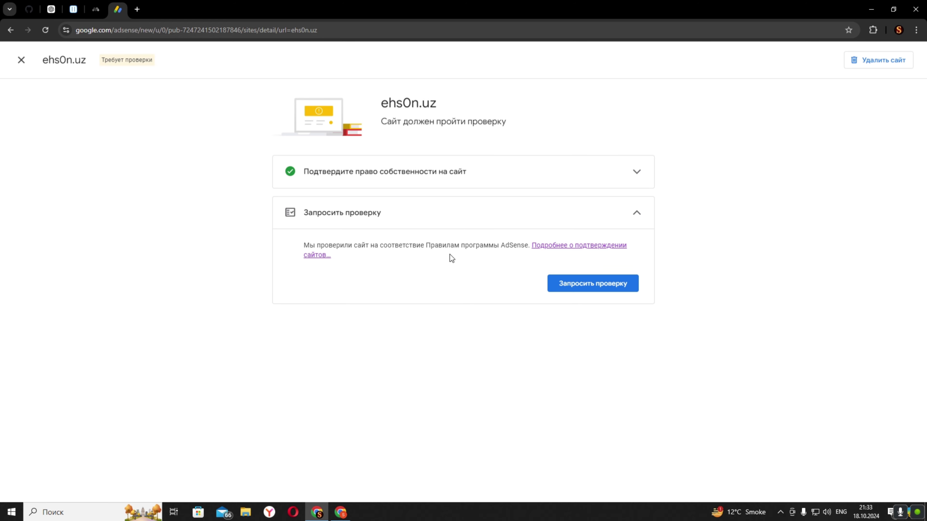
Request the AdSense review of ehs0n.uz, expand the submission details and return to the site list
click(594, 292)
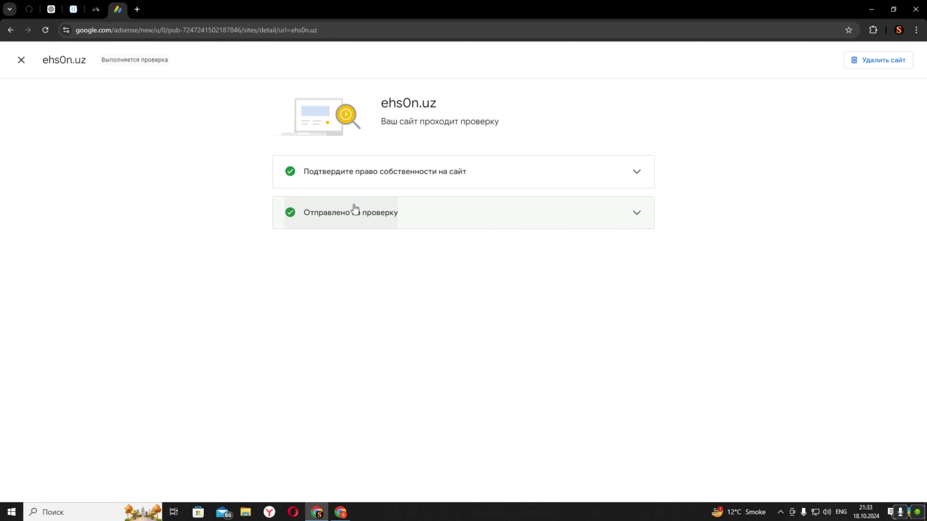
click(398, 210)
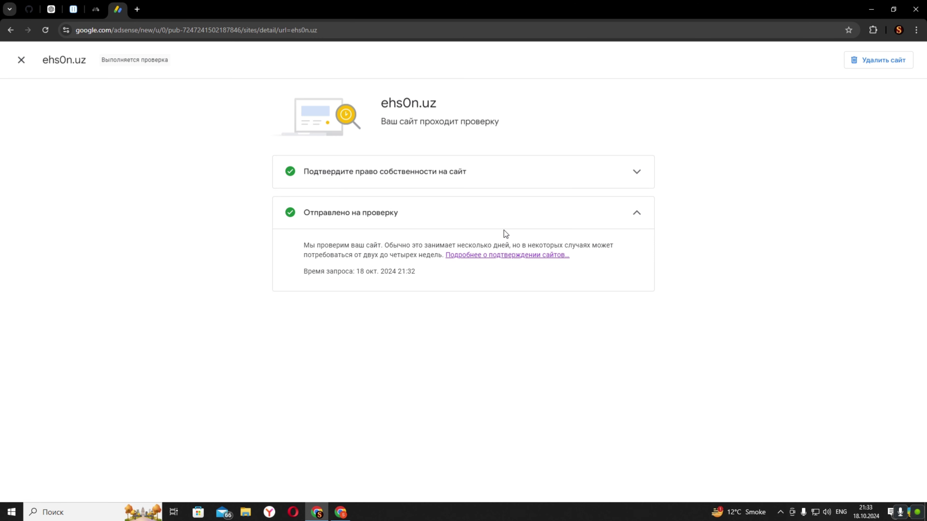
click(22, 59)
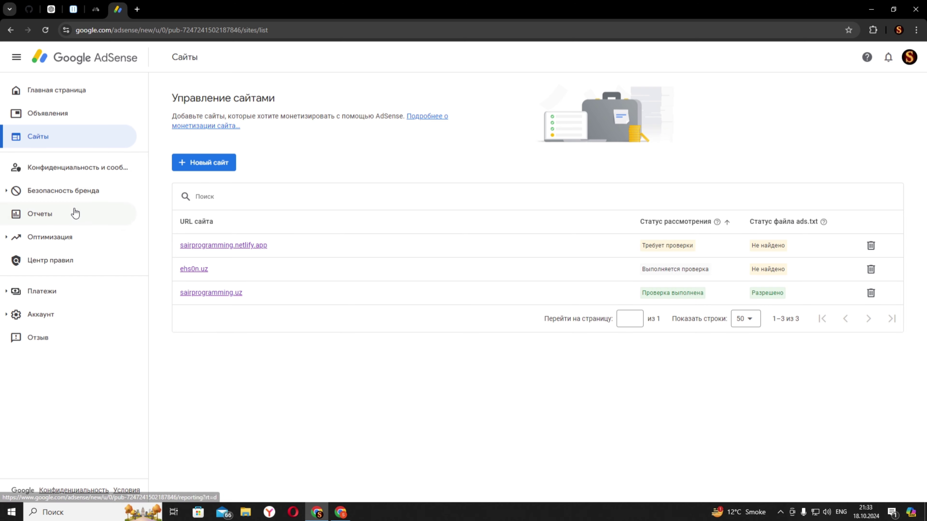
Open the ad settings preview of ehs0n.uz from the ads overview and turn on automated ads
click(56, 118)
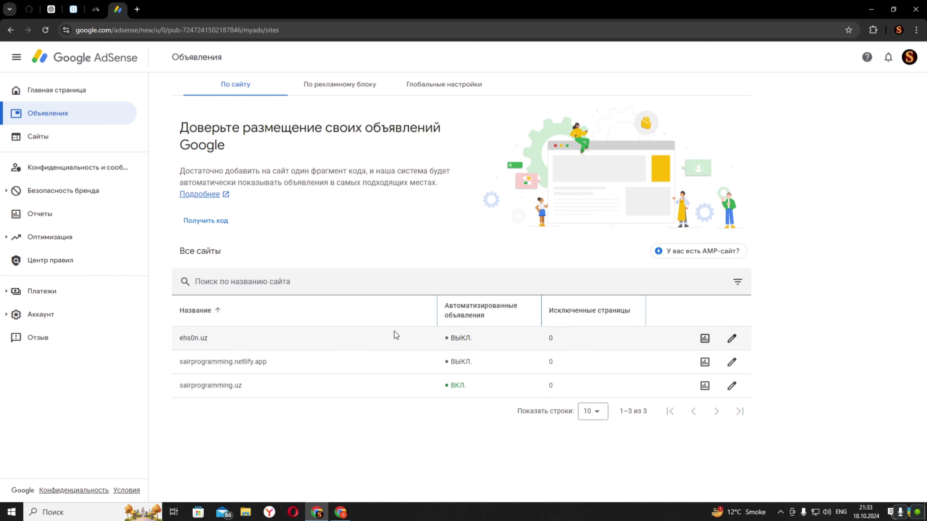
click(732, 339)
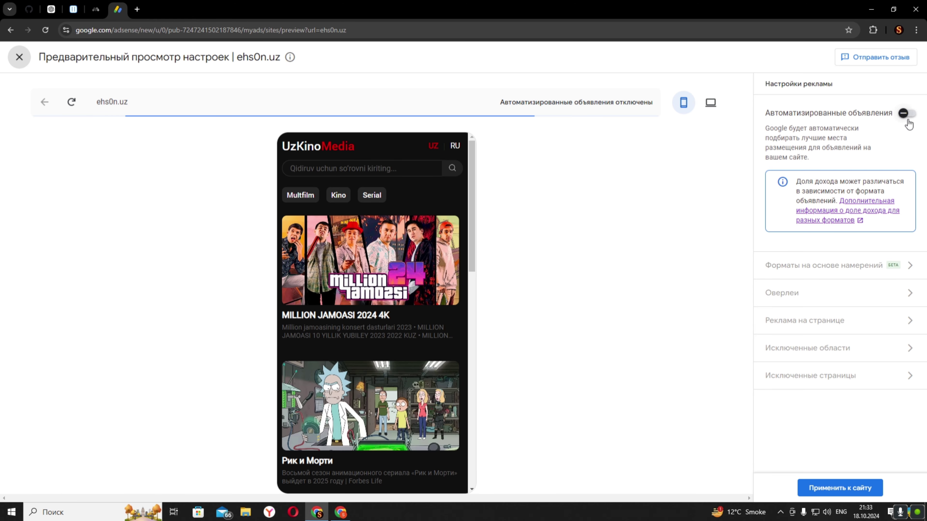
click(905, 114)
Examine the sample ad placements in the mobile preview of ehs0n.uz, including its Multfilm category page
scroll(469, 328, down, 10)
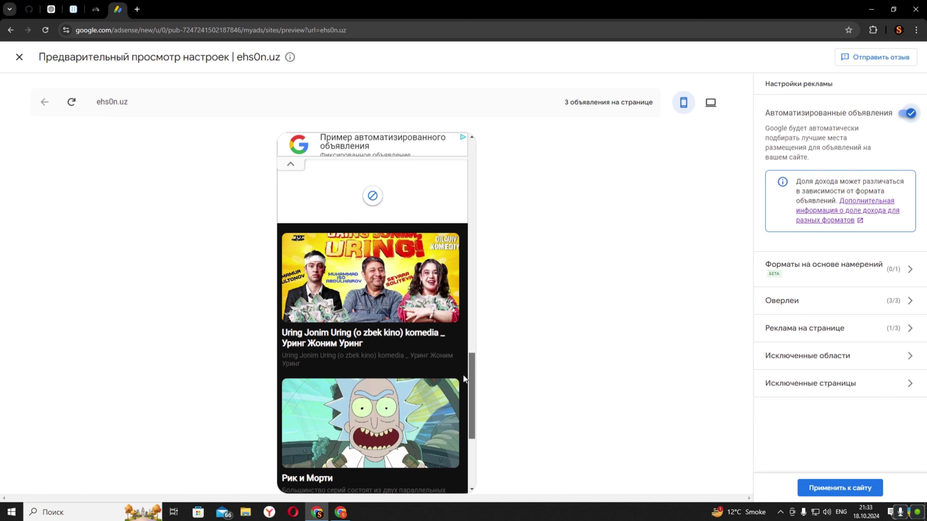
scroll(454, 434, up, 10)
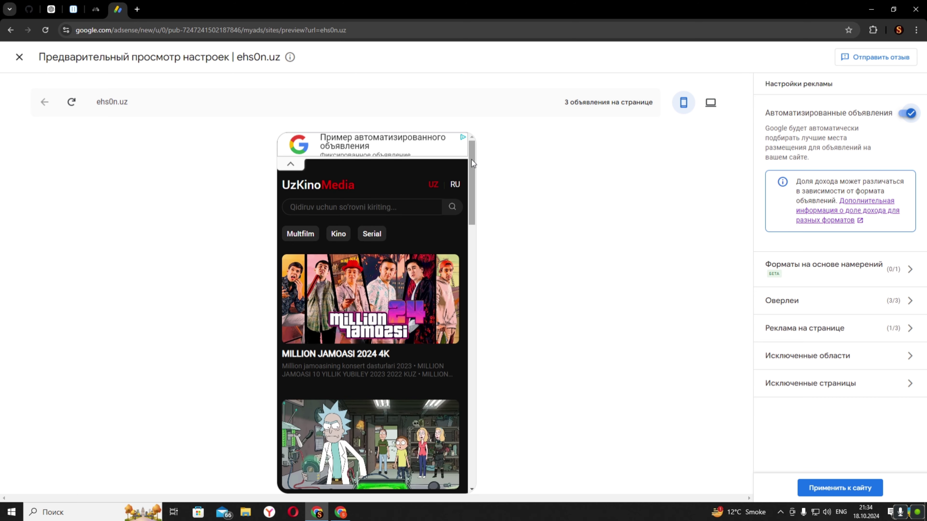
scroll(471, 177, down, 1)
scroll(458, 162, up, 1)
click(302, 233)
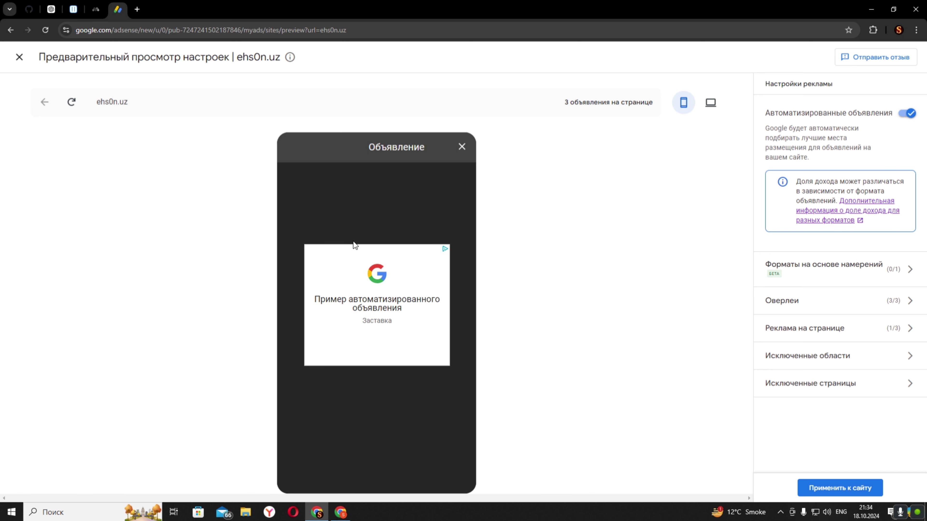
click(461, 147)
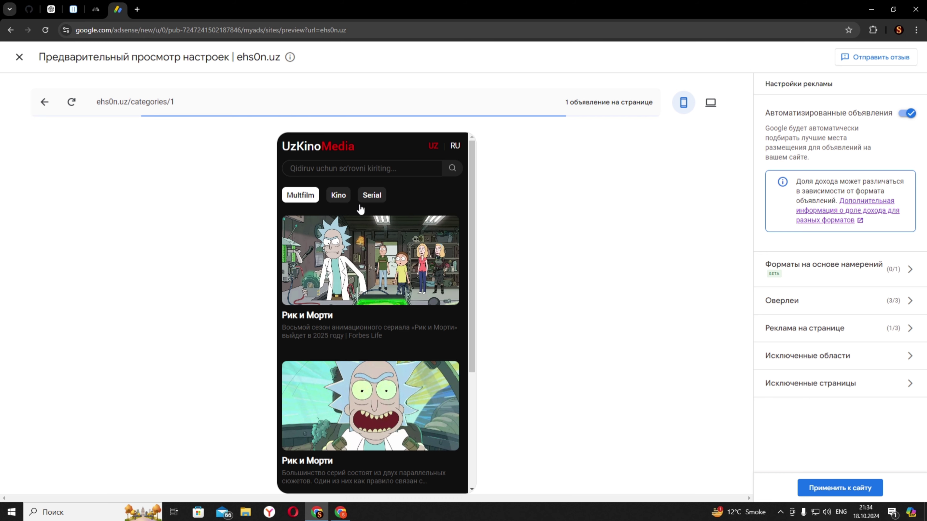
scroll(473, 244, down, 1)
drag(472, 244, 114, 62)
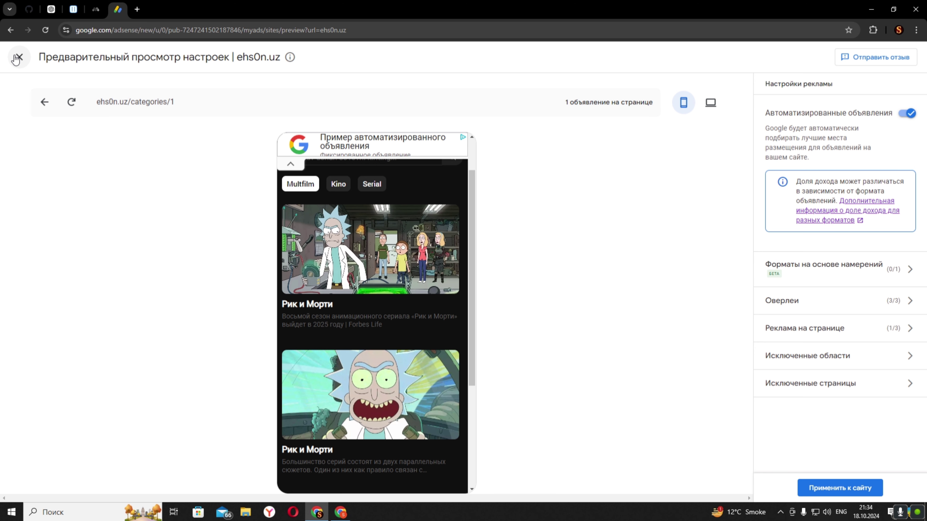
Turn automated ads off for ehs0n.uz and leave the settings preview without applying anything
click(887, 270)
click(770, 88)
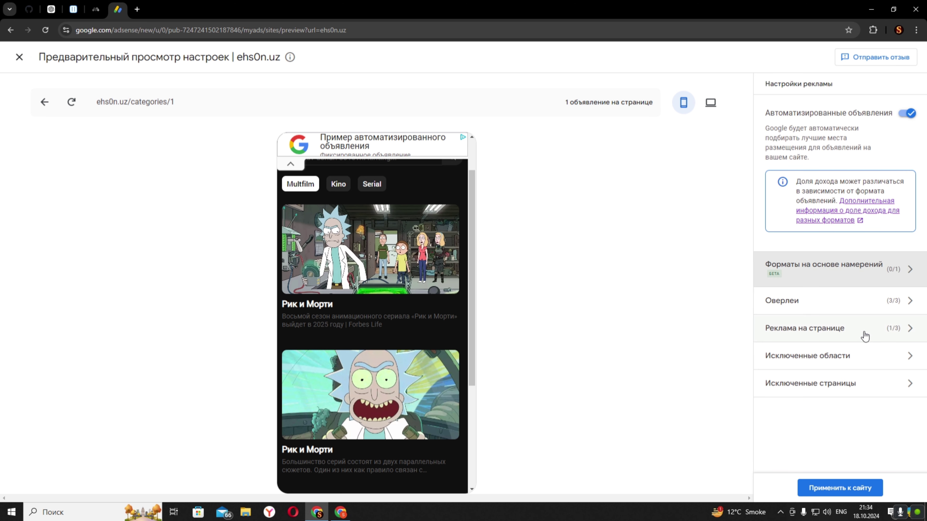
click(907, 115)
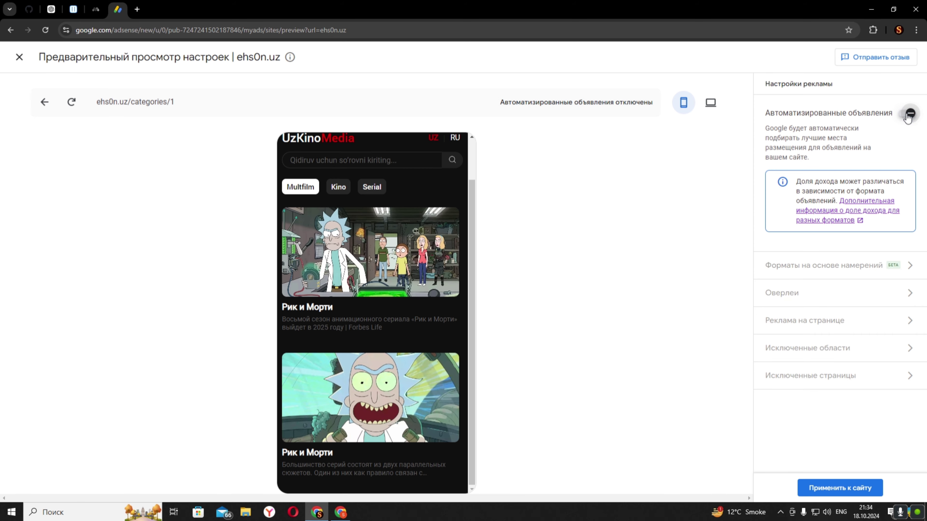
click(20, 58)
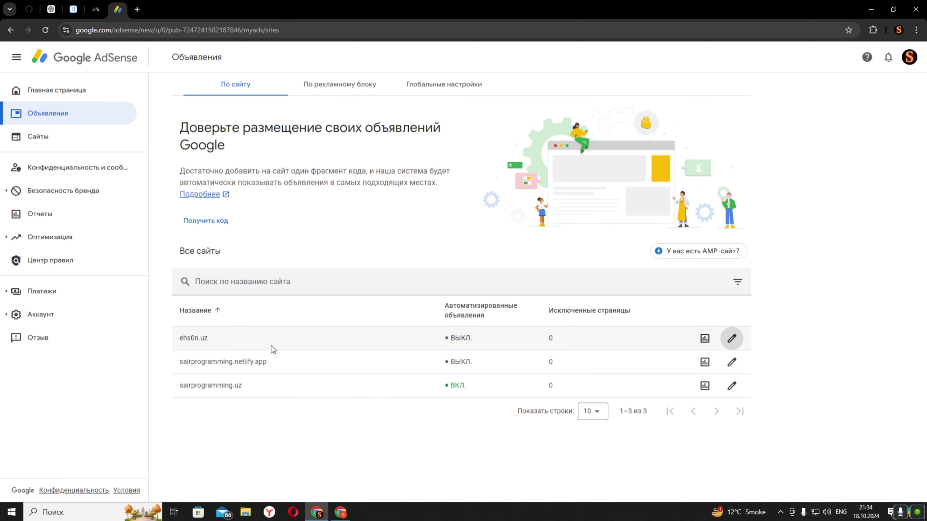
Create a new display ad unit named Section with the adaptive size (Адаптивный)
click(330, 88)
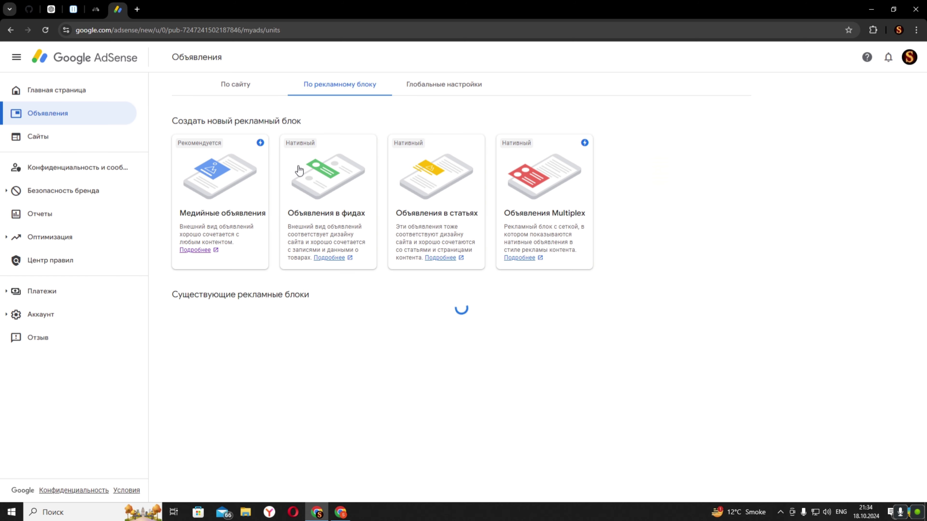
click(228, 224)
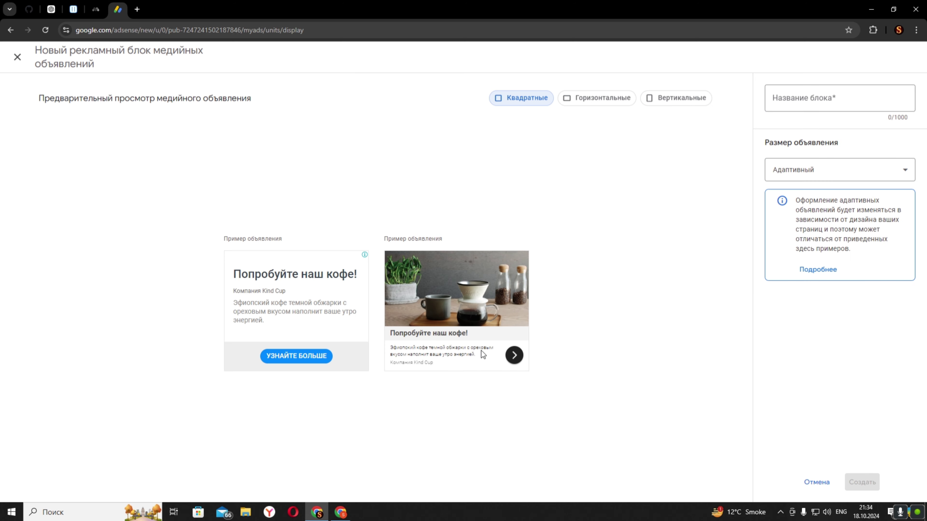
click(822, 106)
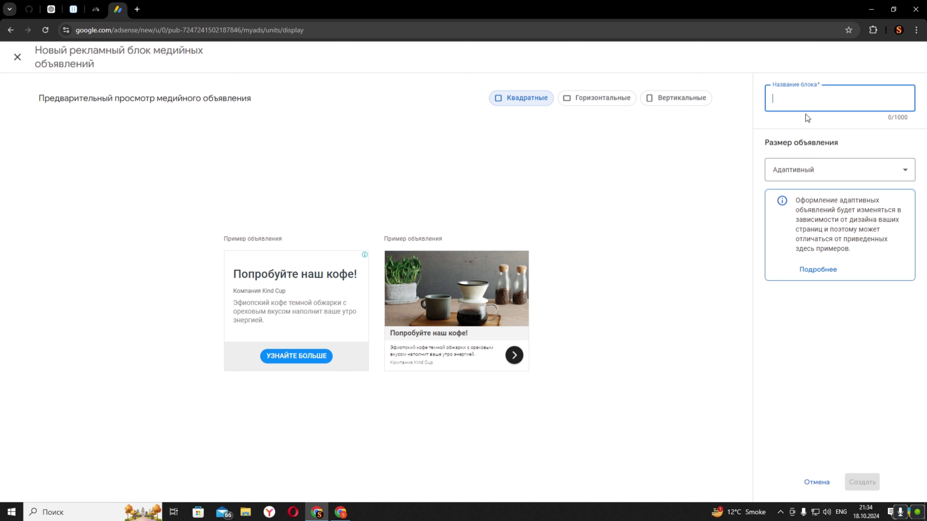
text(Section)
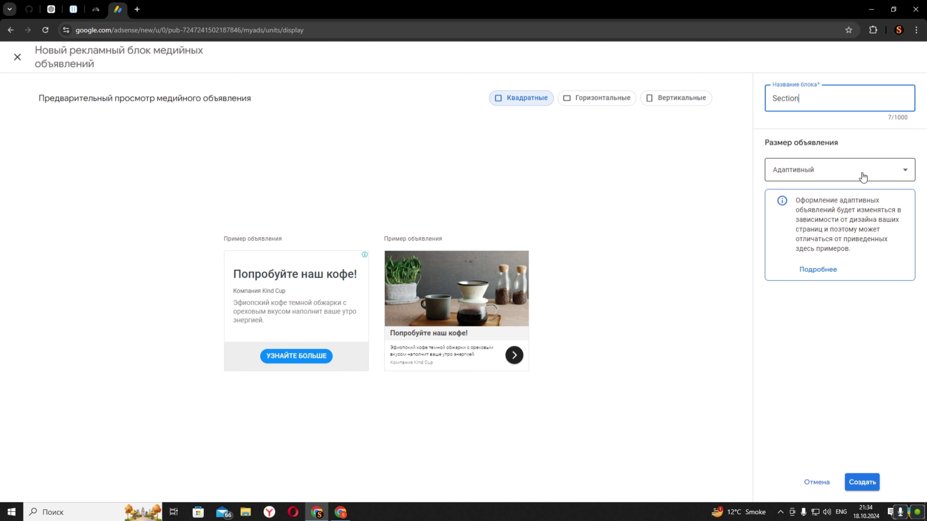
click(863, 176)
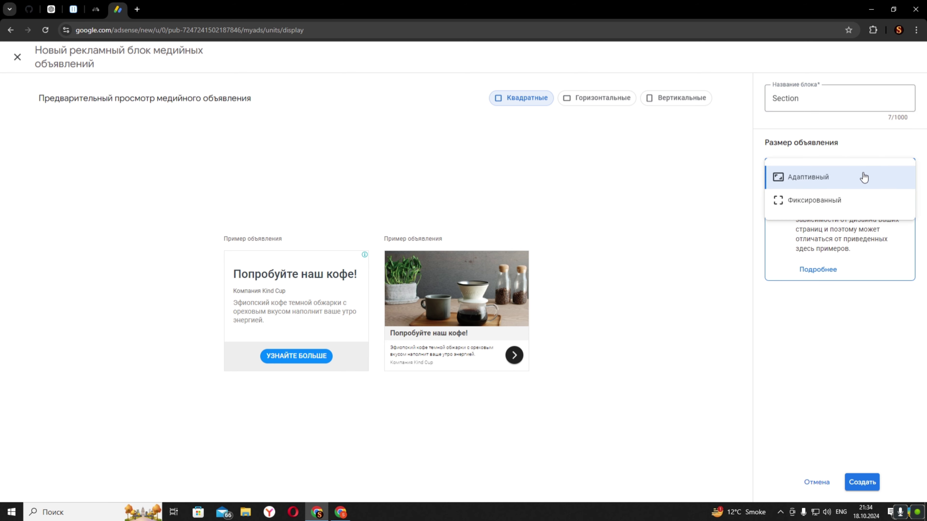
click(798, 354)
click(861, 482)
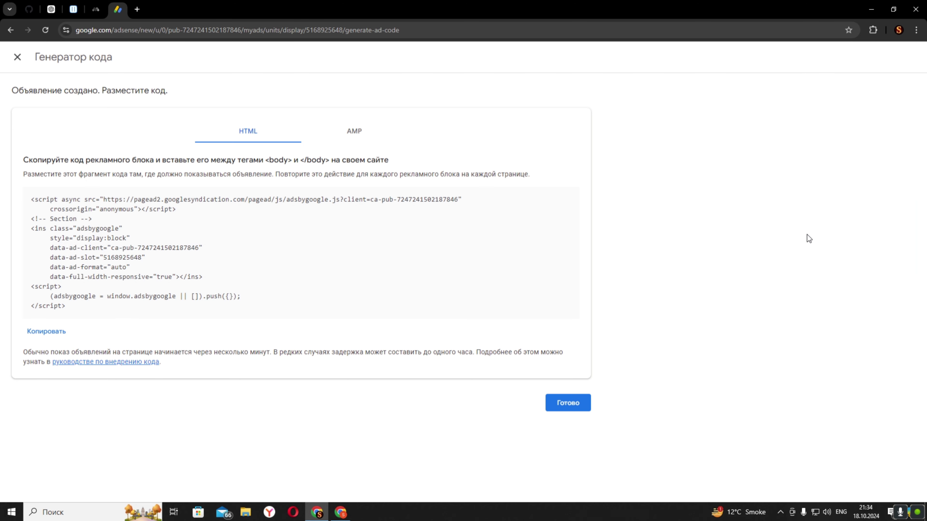
Select the Section ad unit's HTML code and look through app.blade.php in the cPanel editor
drag(83, 310, 29, 200)
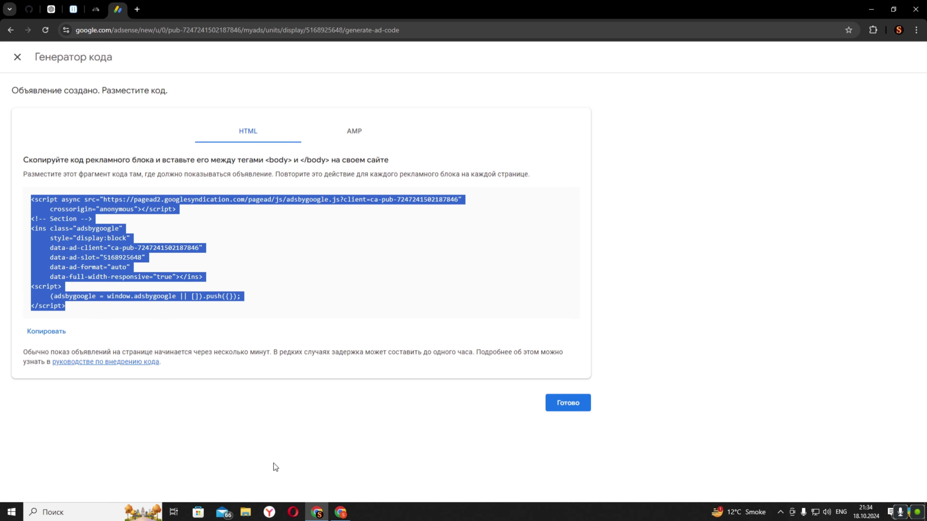
click(341, 512)
scroll(121, 214, down, 1)
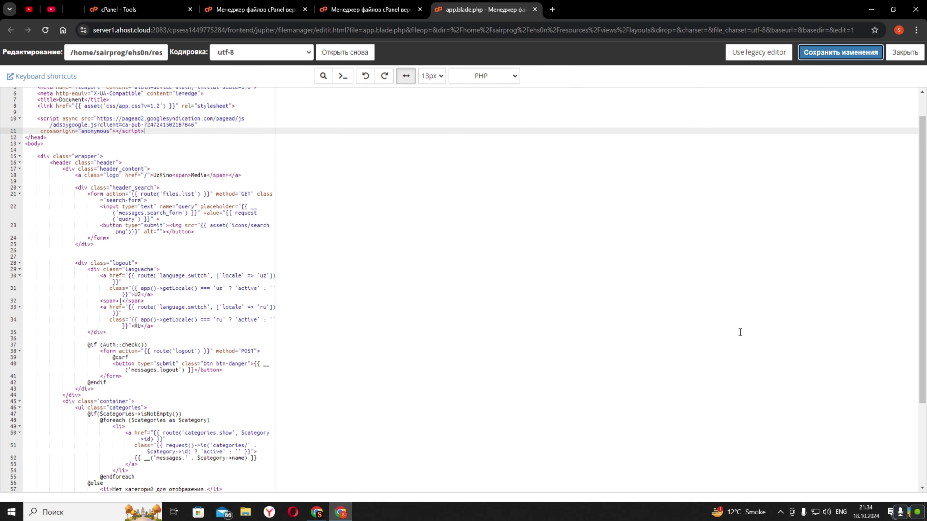
drag(923, 284, 926, 390)
scroll(801, 278, up, 5)
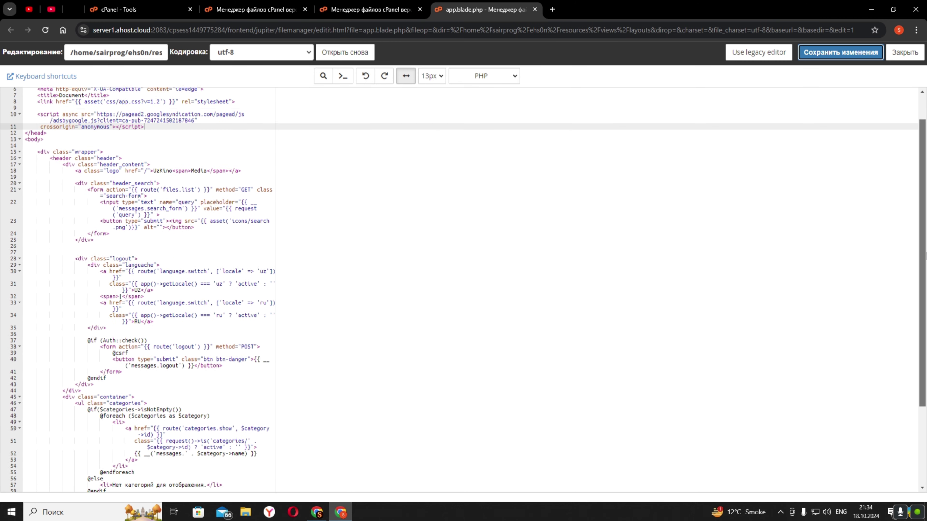
Browse the sairprogramming.uz home page down to the footer to examine its ad placements
click(340, 512)
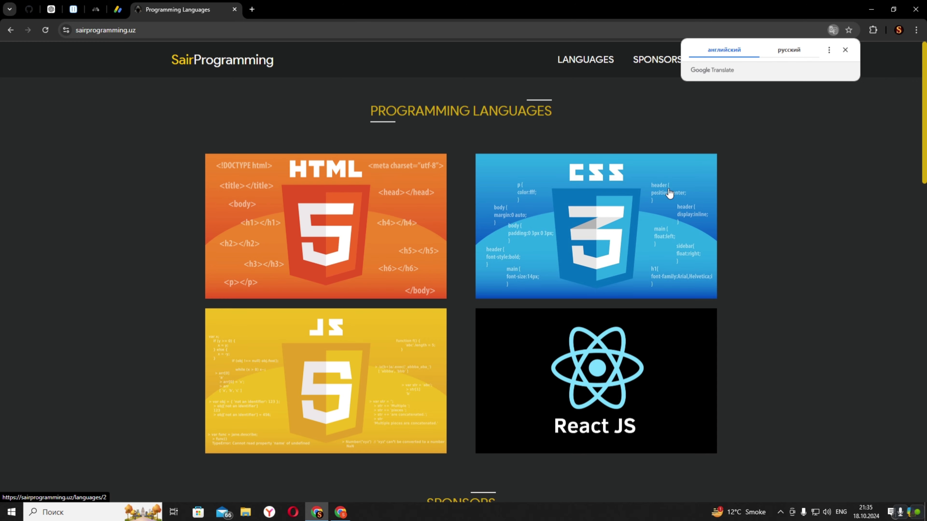
scroll(819, 167, down, 12)
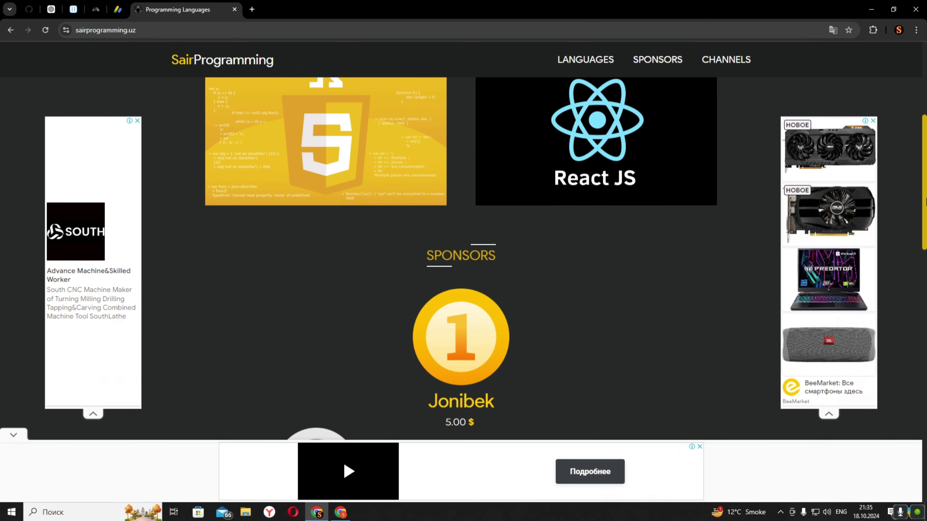
scroll(925, 258, down, 15)
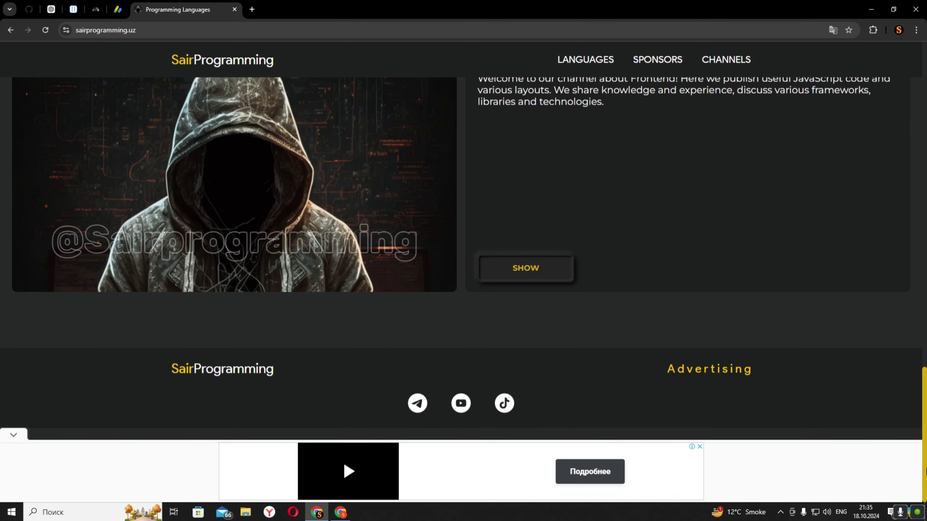
Open the AdSense ad settings preview for sairprogramming.uz in desktop view and look through its excluded areas (Исключенные области)
scroll(925, 315, up, 15)
scroll(925, 315, up, 6)
click(117, 9)
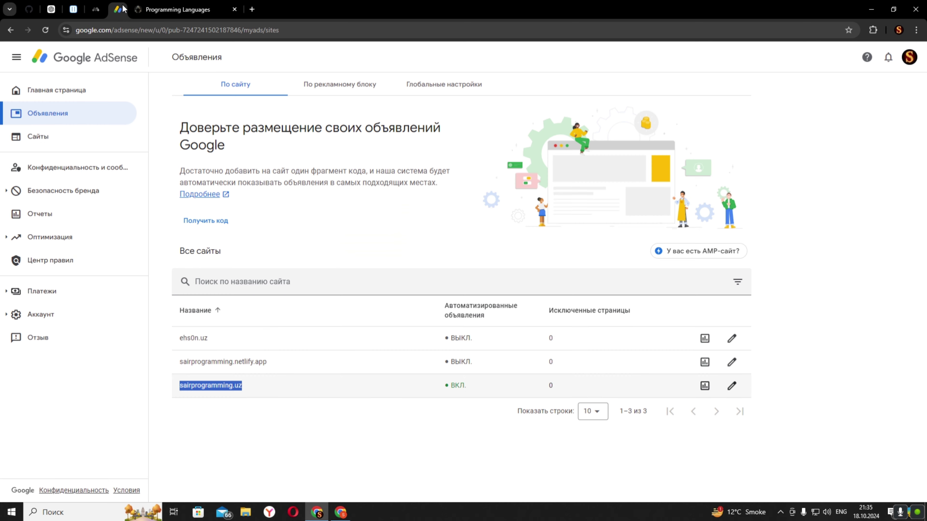
click(731, 385)
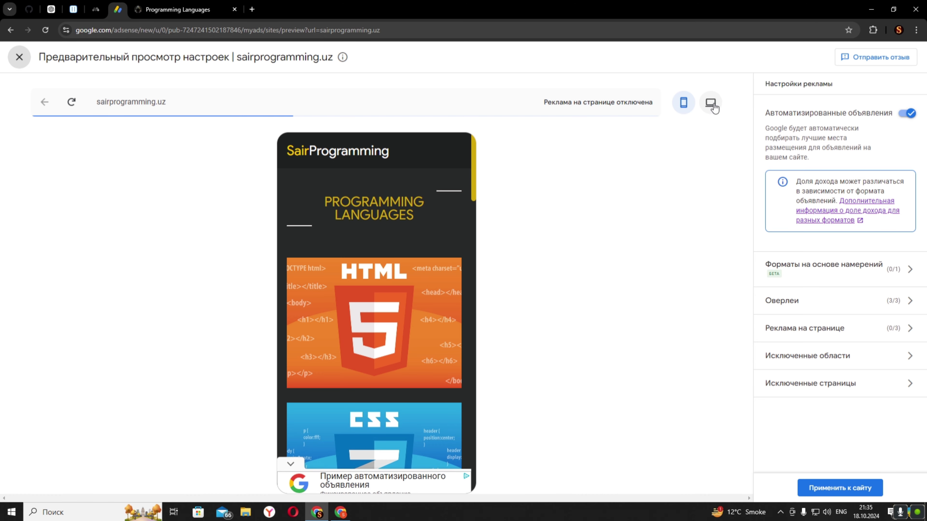
click(712, 104)
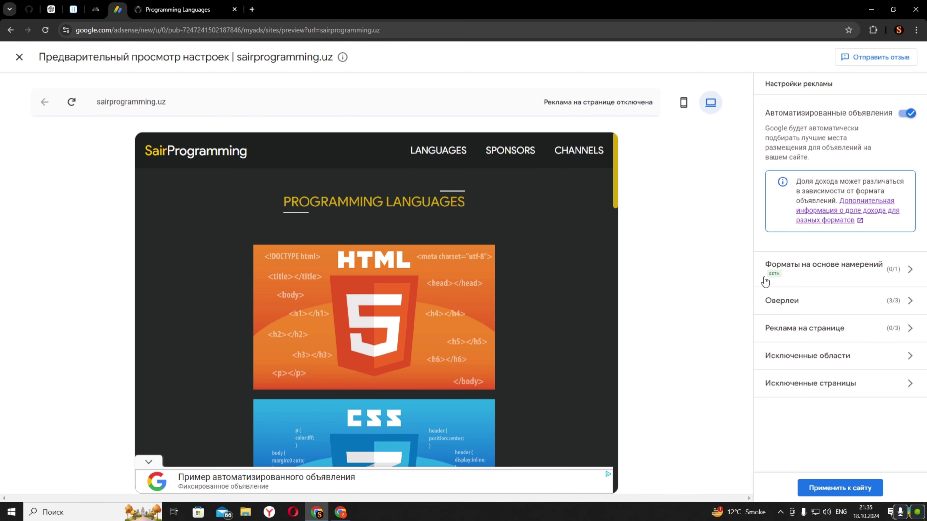
click(837, 358)
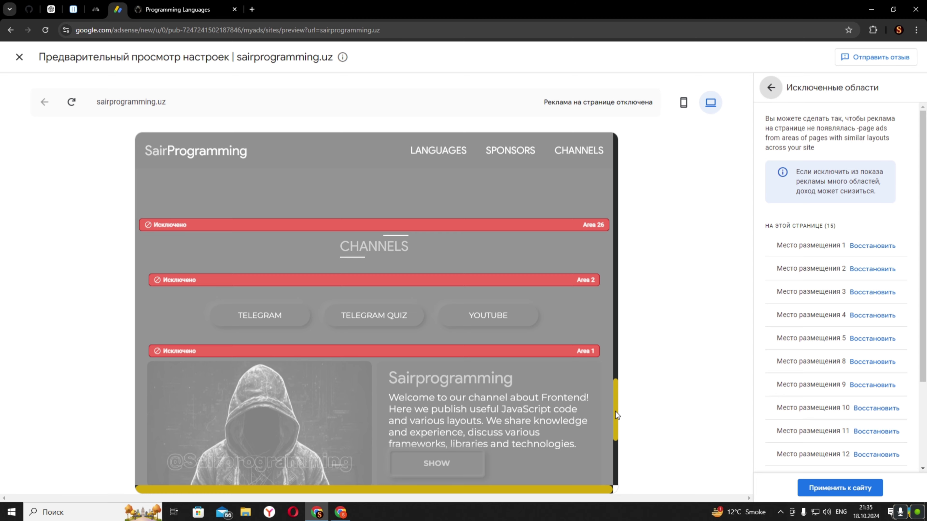
drag(616, 411, 624, 349)
Dismiss the full-screen ad on sairprogramming.uz and examine ad placements on the home page and the HTML questions page
click(177, 9)
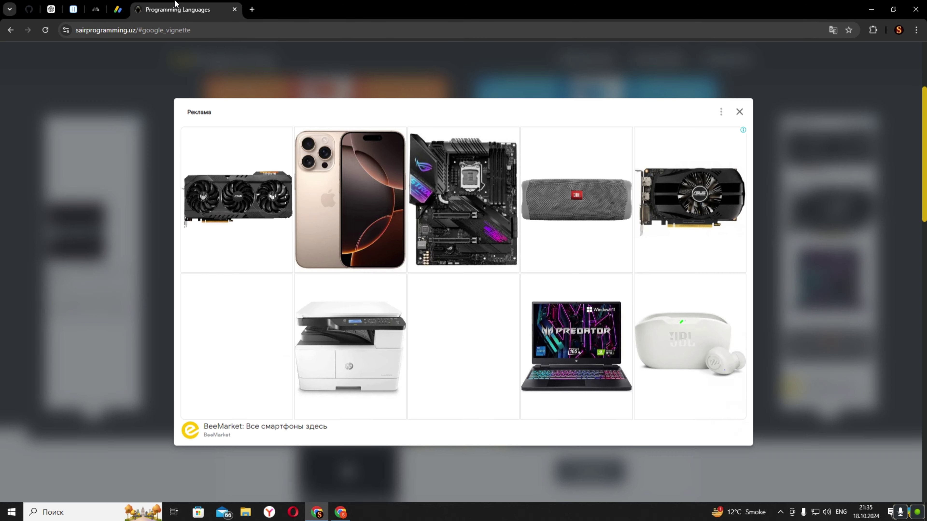
click(739, 112)
scroll(787, 197, up, 4)
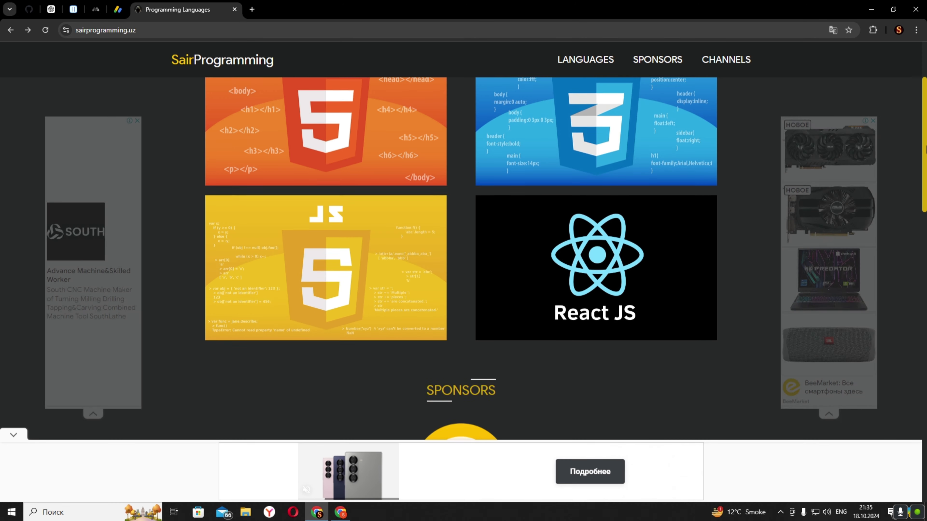
scroll(925, 187, down, 6)
scroll(925, 187, up, 4)
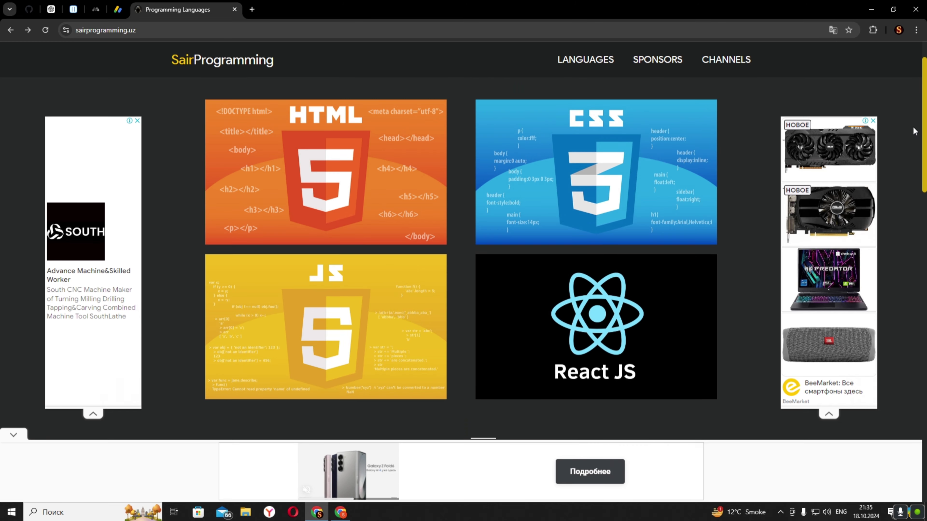
click(368, 145)
drag(925, 99, 925, 353)
scroll(925, 352, up, 15)
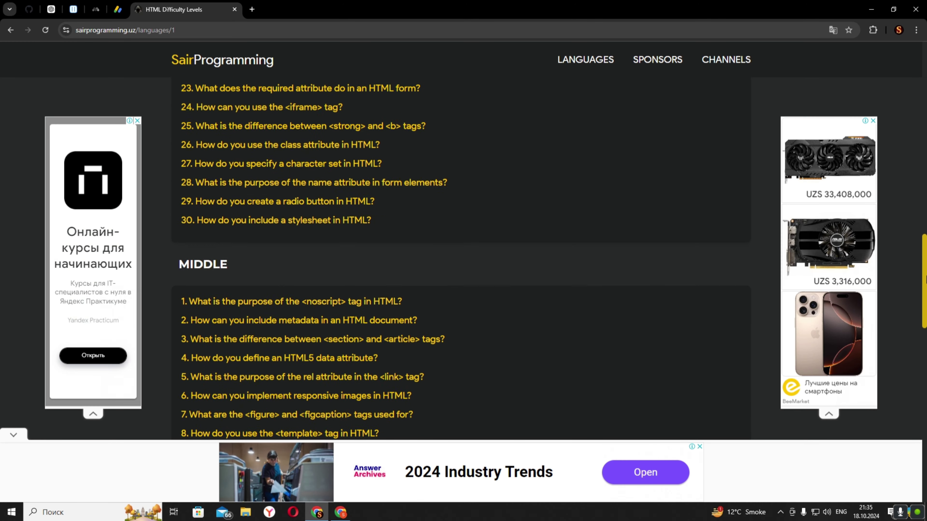
Return to AdSense, leave the sairprogramming.uz preview and open the blocking controls (Управление блокировкой) under brand safety
click(118, 9)
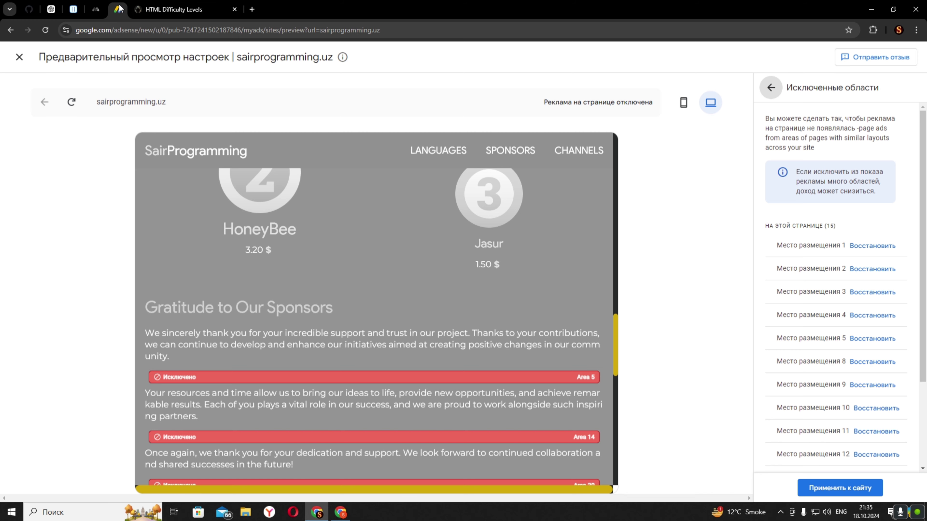
click(19, 57)
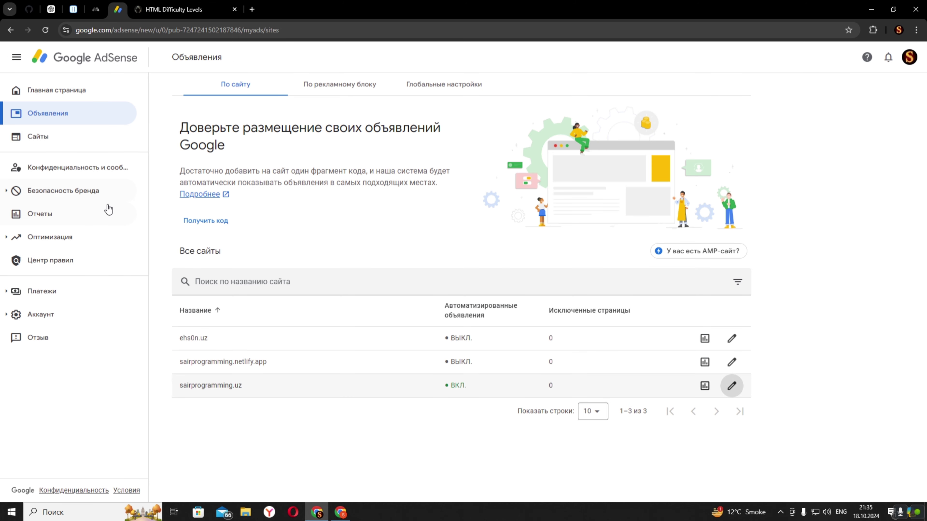
click(40, 193)
click(43, 214)
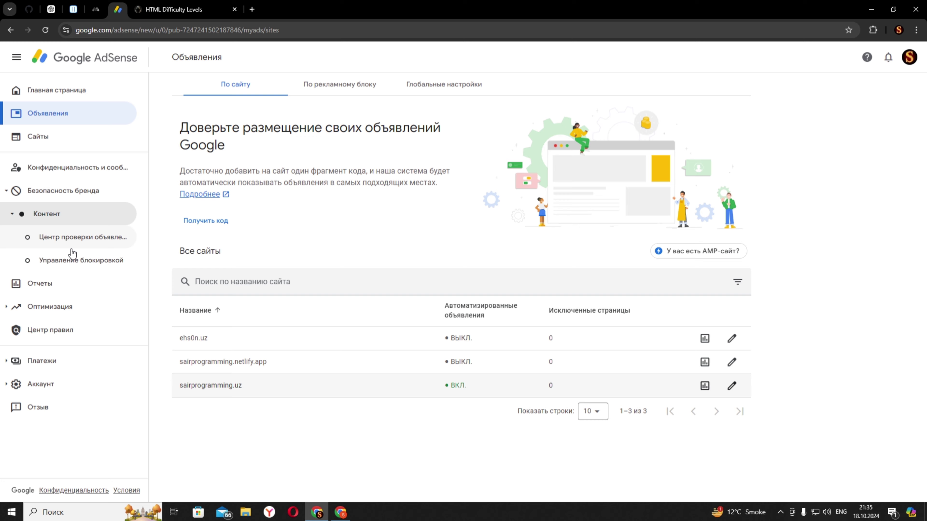
click(50, 264)
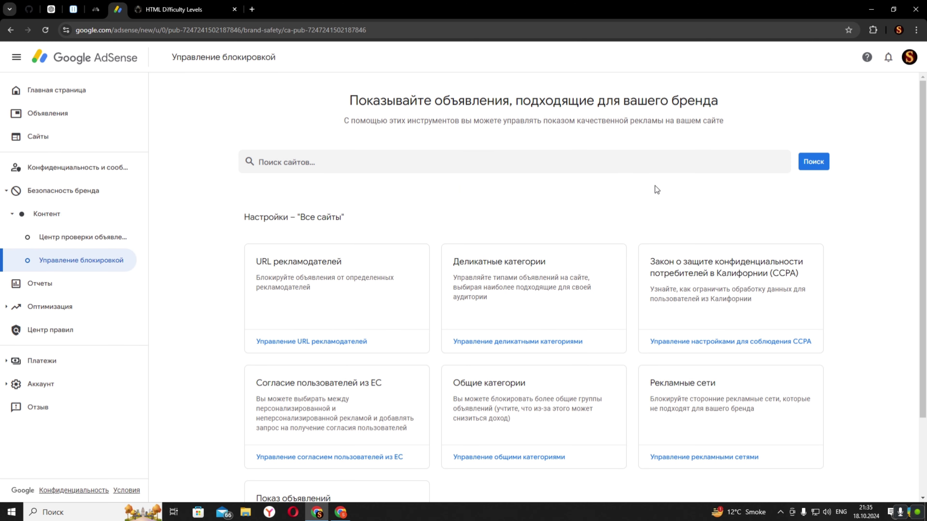
scroll(897, 268, down, 2)
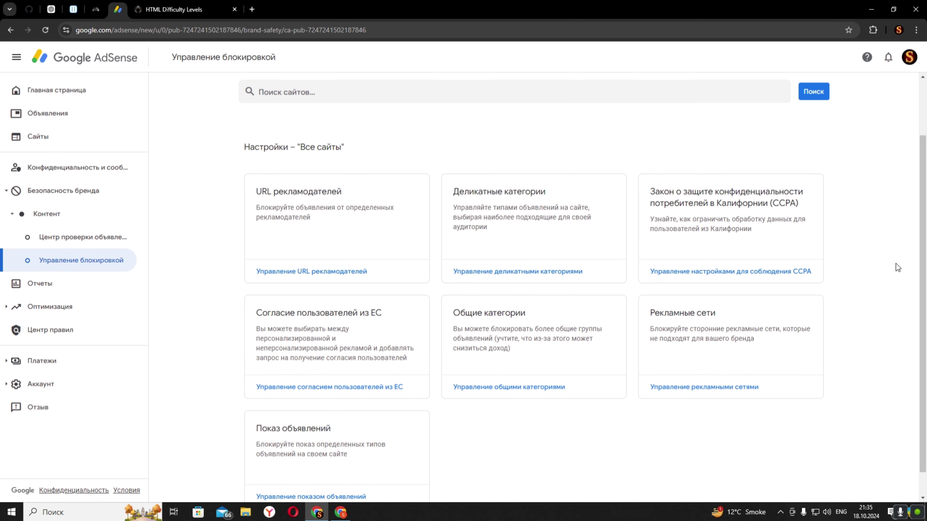
Open the sensitive categories (Деликатные категории) for all sites and look through their blocking statuses
triple_click(477, 193)
click(536, 271)
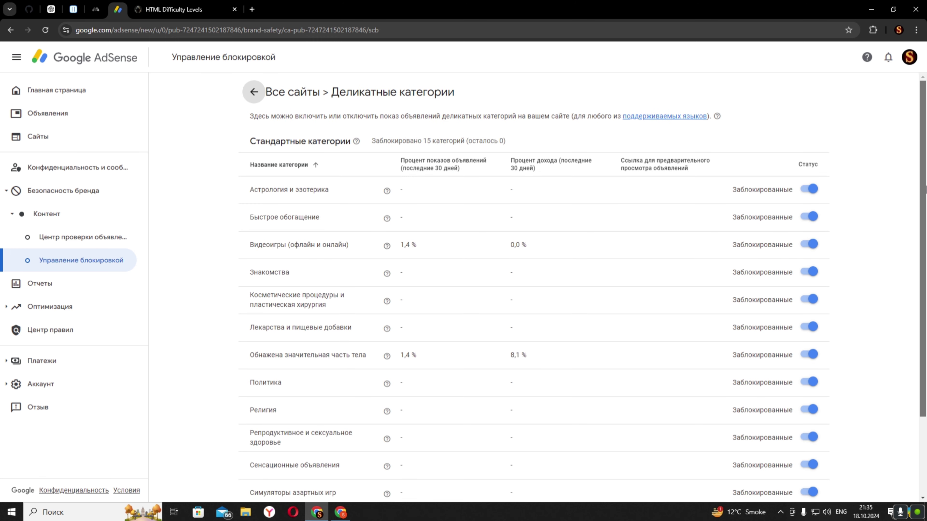
drag(923, 204, 925, 283)
drag(925, 338, 844, 172)
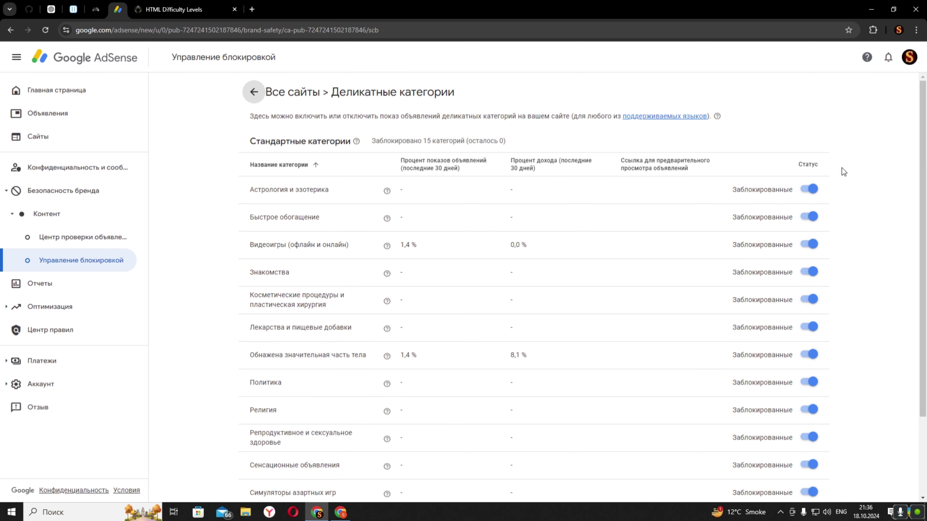
Leave the sensitive categories and look through the blocked general categories (Общие категории)
click(254, 92)
scroll(888, 228, down, 4)
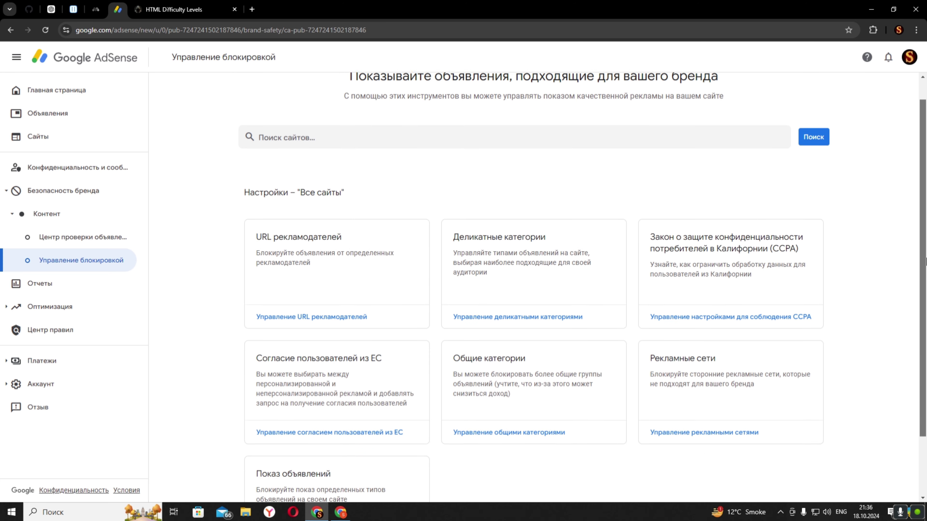
click(481, 359)
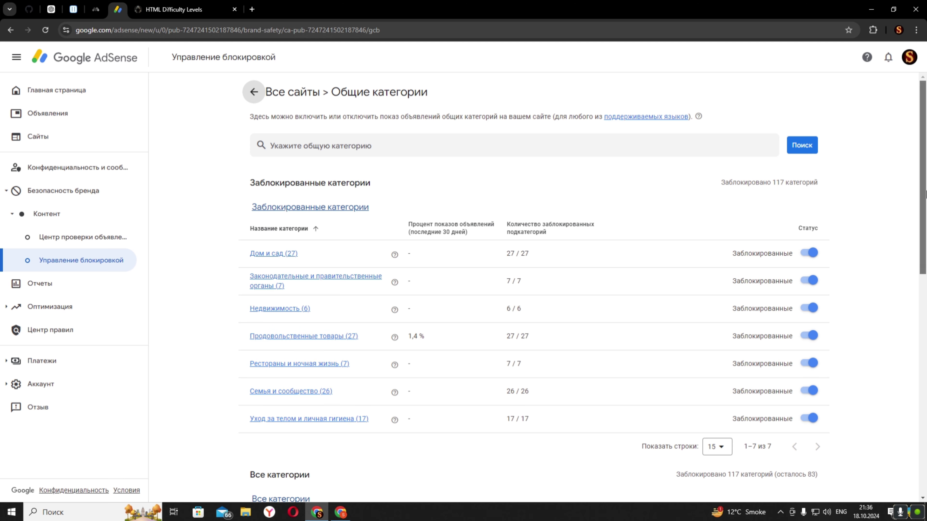
drag(923, 189, 923, 262)
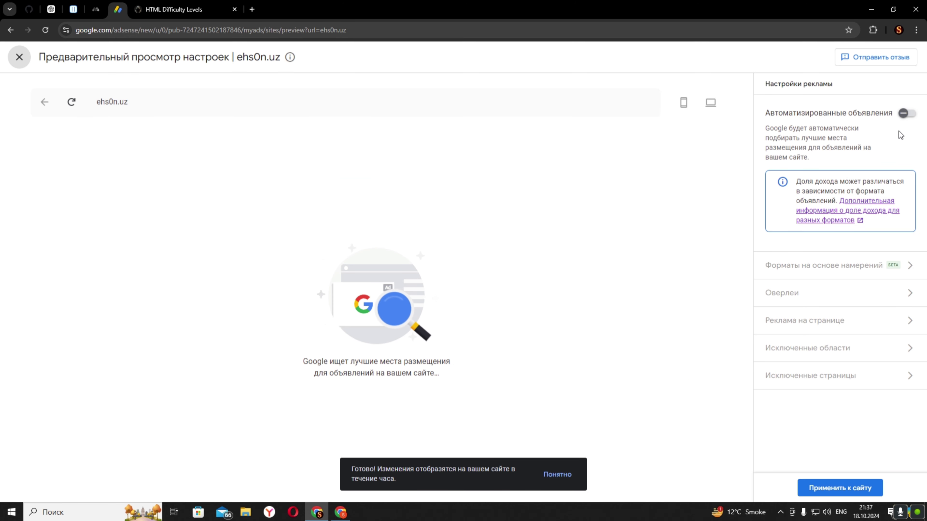
Apply the automated ads settings to ehs0n.uz by running an experiment first (Сначала запустить эксперимент)
click(848, 488)
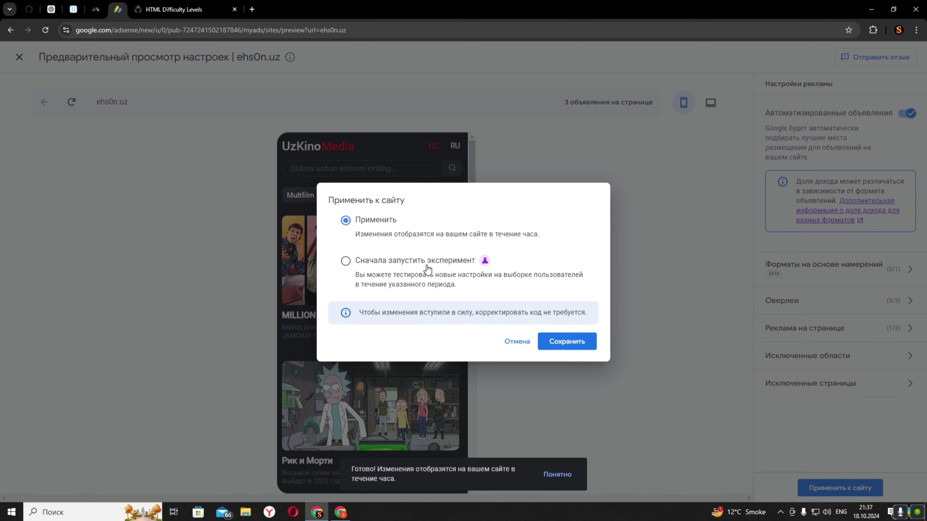
click(345, 261)
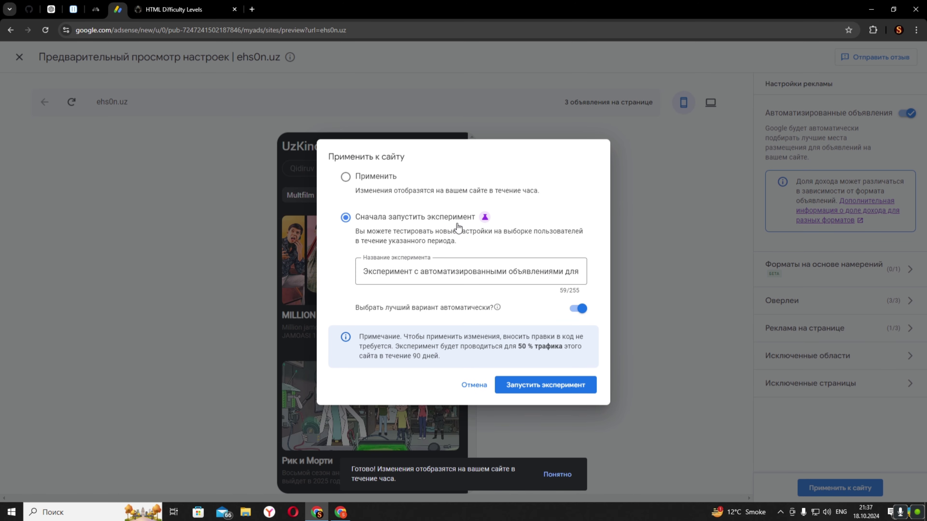
click(522, 389)
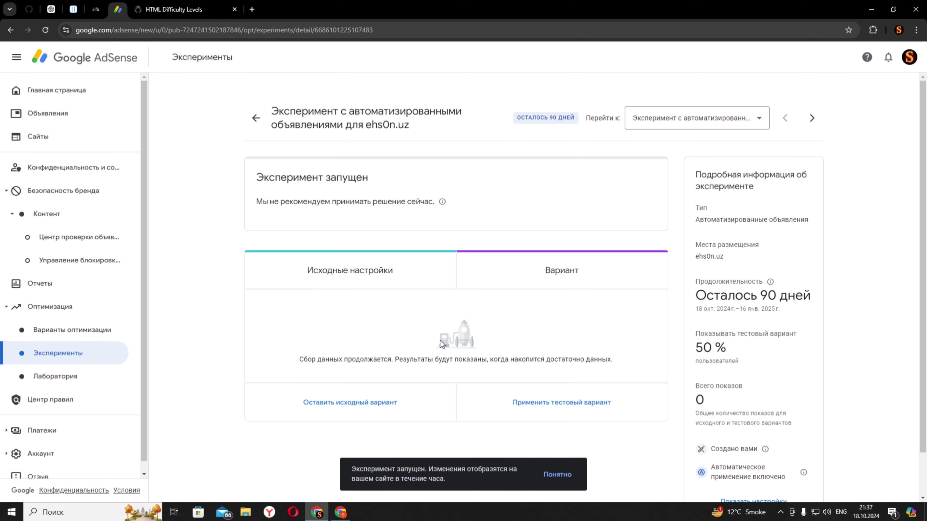
Review the ehs0n.uz automated ads experiment and apply its test variant (Применить тестовый вариант)
scroll(462, 323, down, 2)
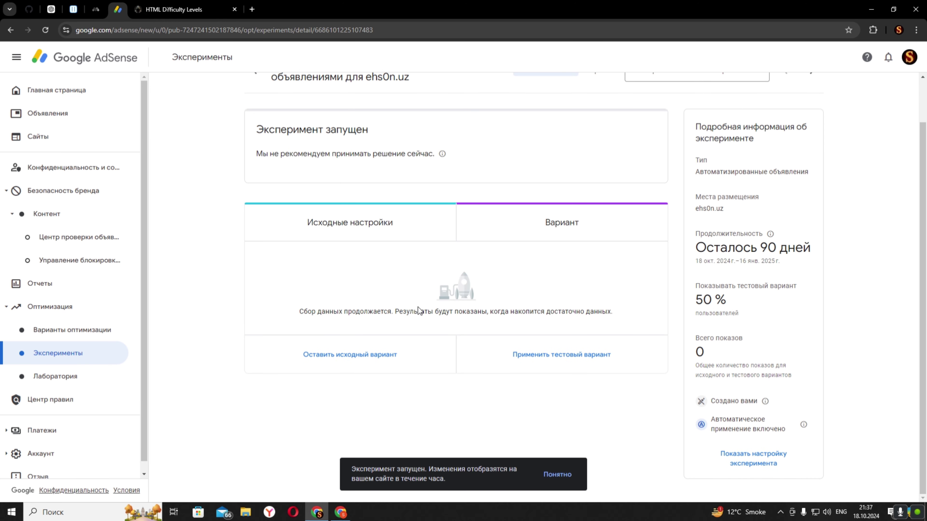
scroll(485, 365, up, 2)
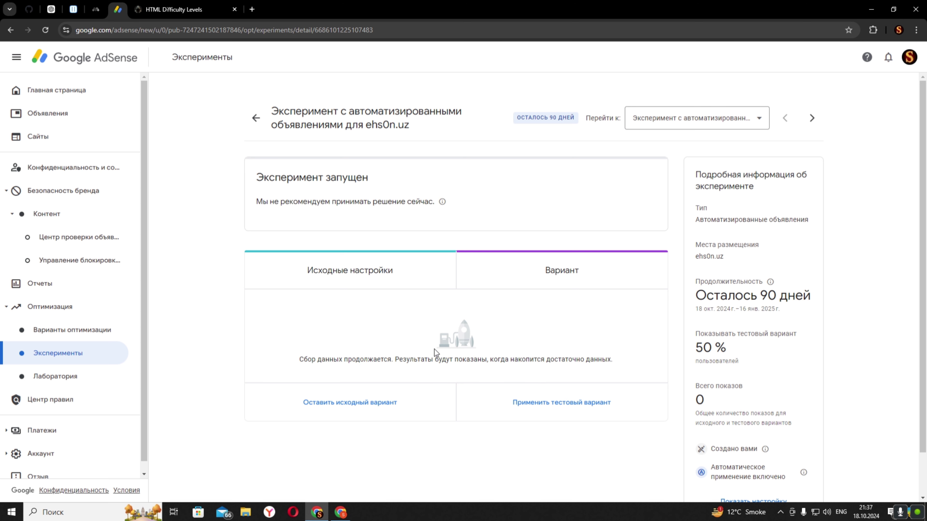
click(561, 403)
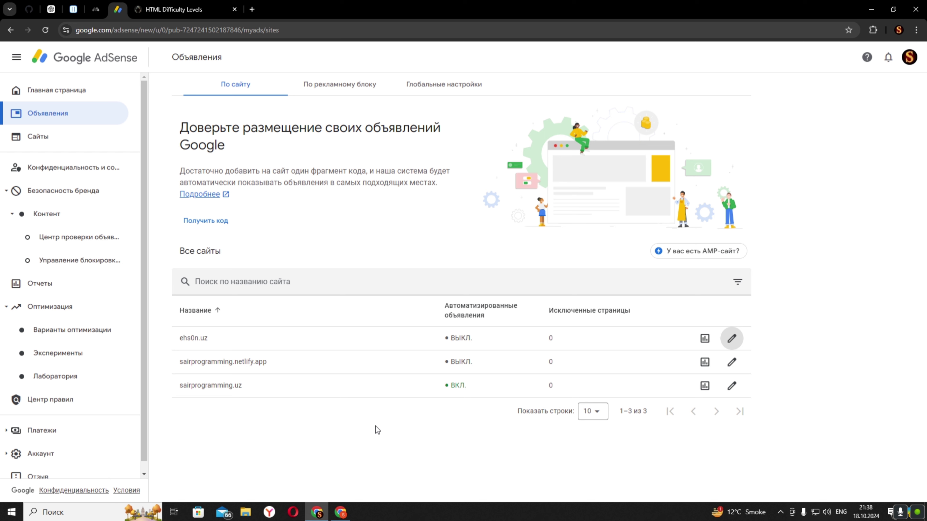